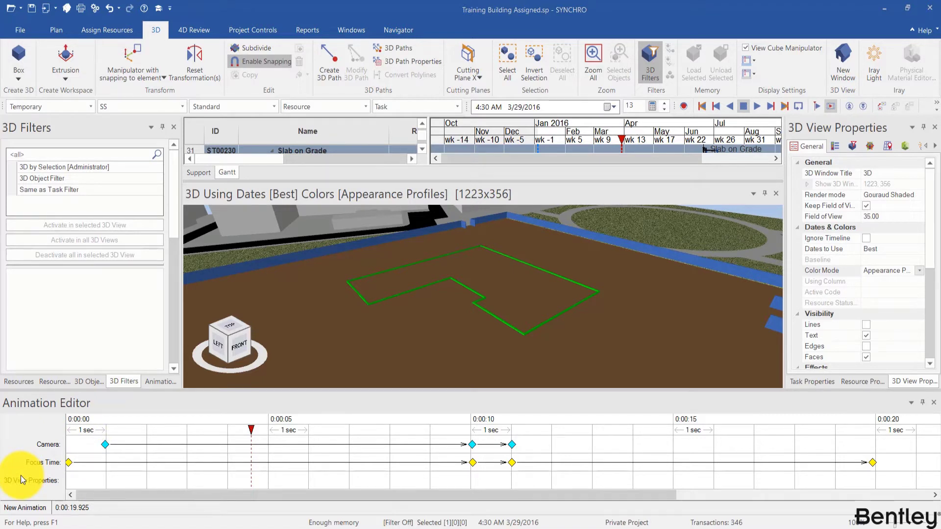
Add a 3D View Properties keyframe at about 0:00:01 in the Animation Editor.
left_click(102, 481)
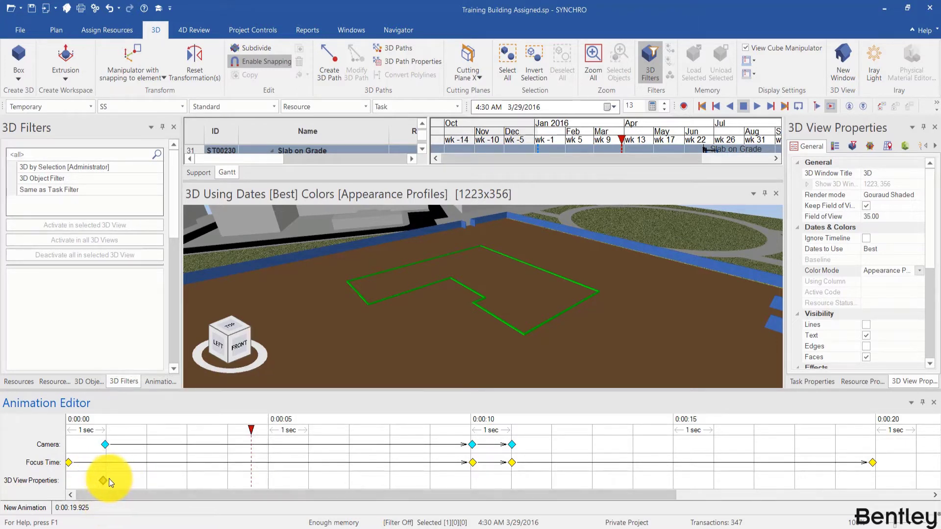
mouse_move(104, 478)
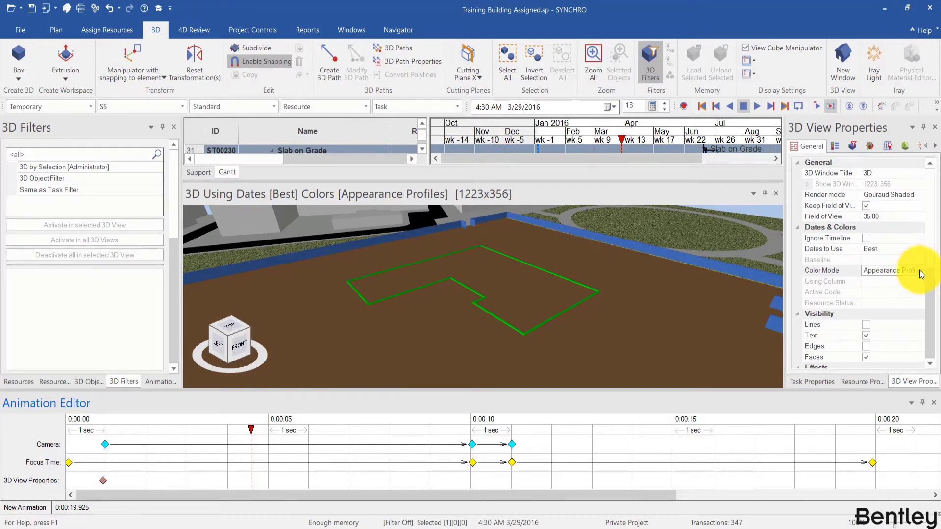
Create a 3D filter named 'Structure' from the selected Structure.dwfx objects.
left_click(96, 382)
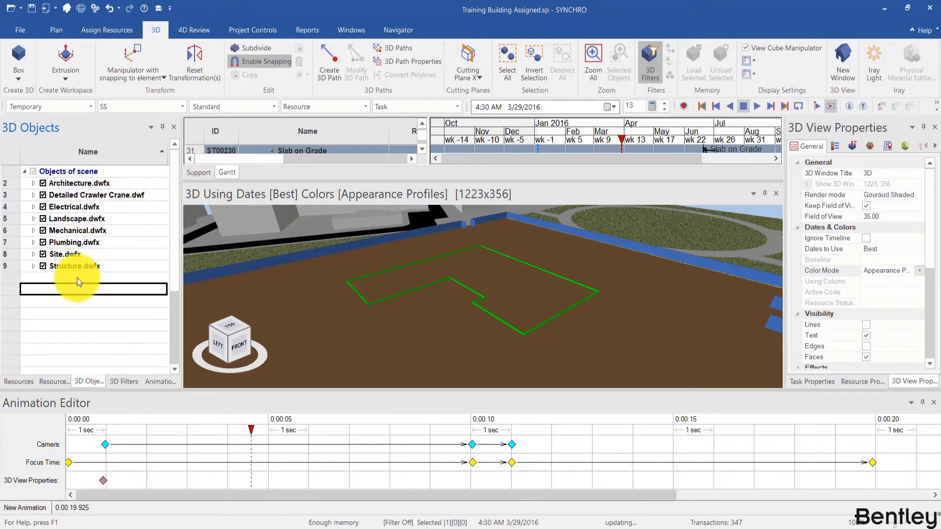
left_click(63, 267)
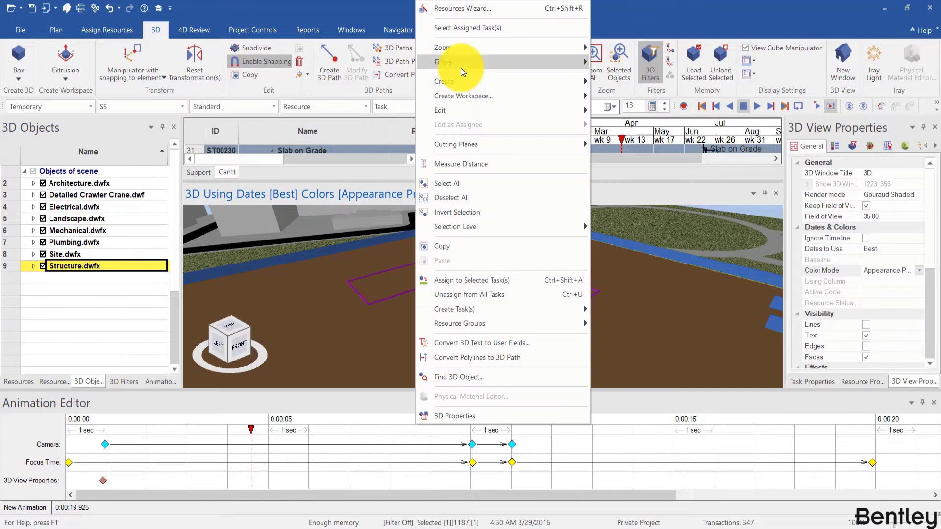
mouse_move(474, 63)
left_click(690, 139)
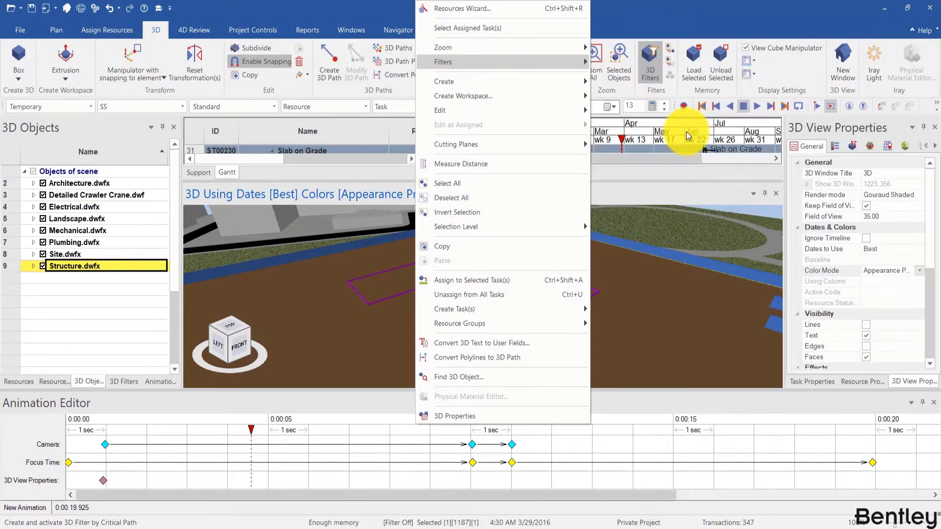
type("Structure")
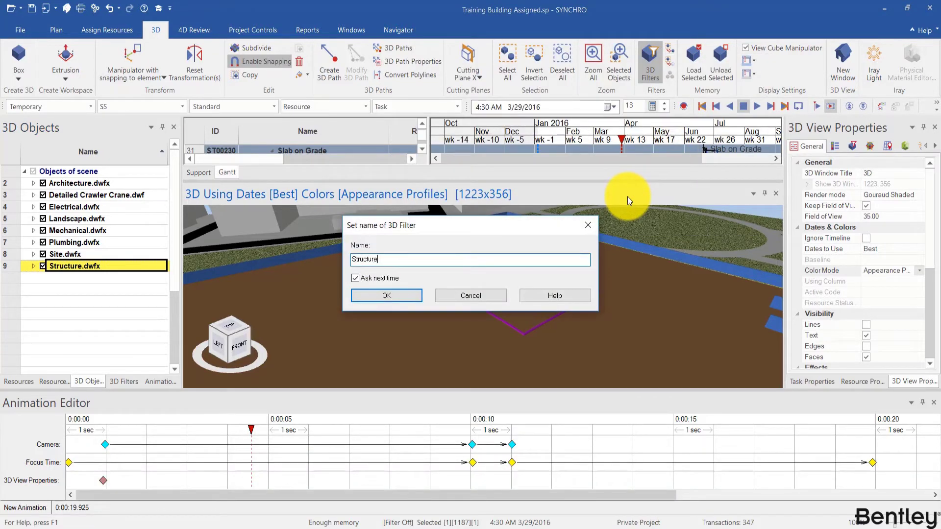
key("Return")
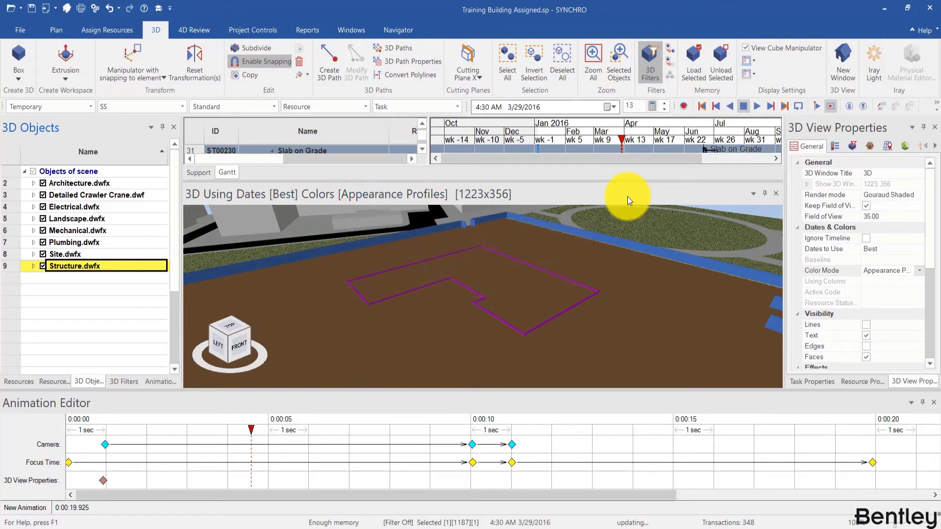
Activate the Structure filter in the 3D view and check its filtered-objects colour.
left_click(114, 381)
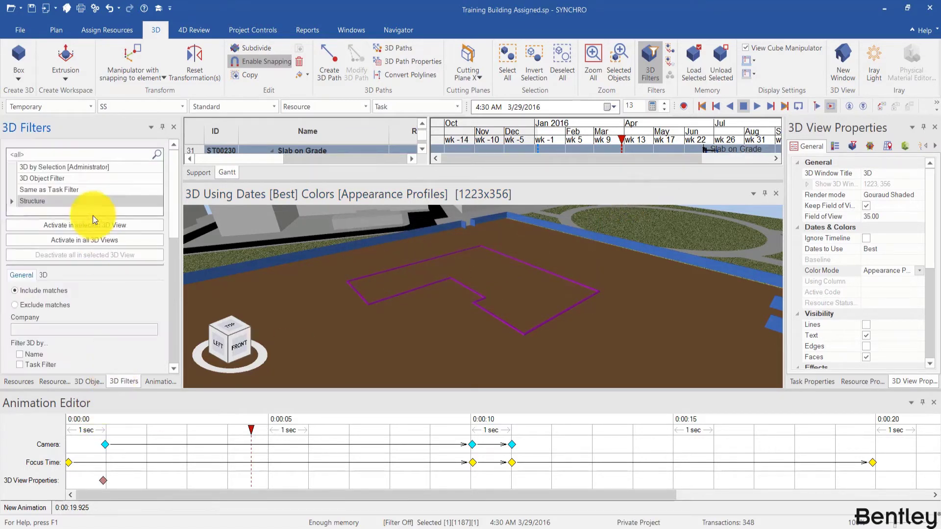
left_click(98, 225)
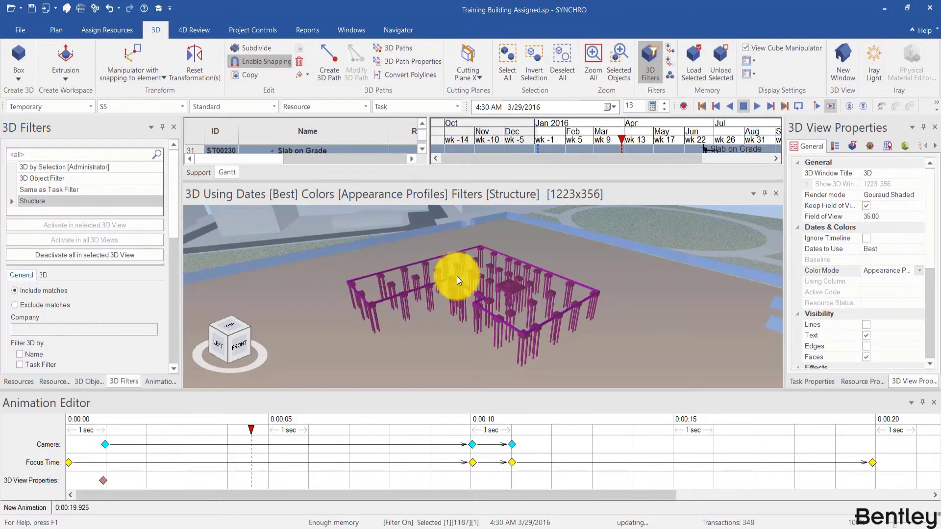
left_click_drag(175, 186, 168, 324)
left_click(148, 313)
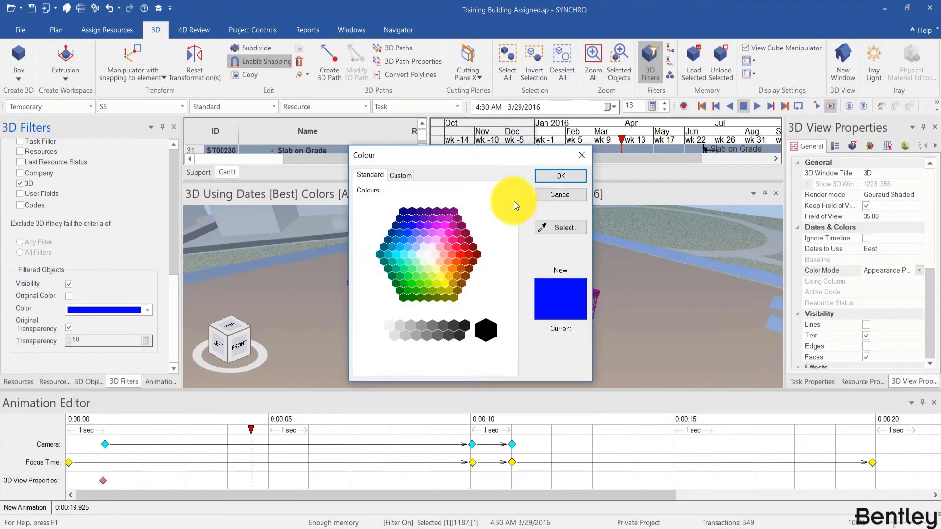
left_click(581, 157)
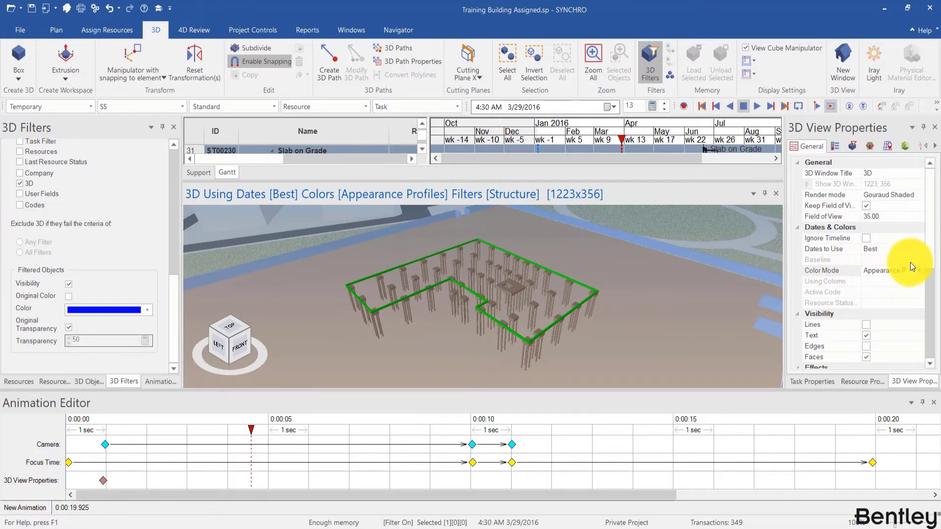
Set Color Mode to 3D Filters and hide the axis indicator.
left_click(920, 272)
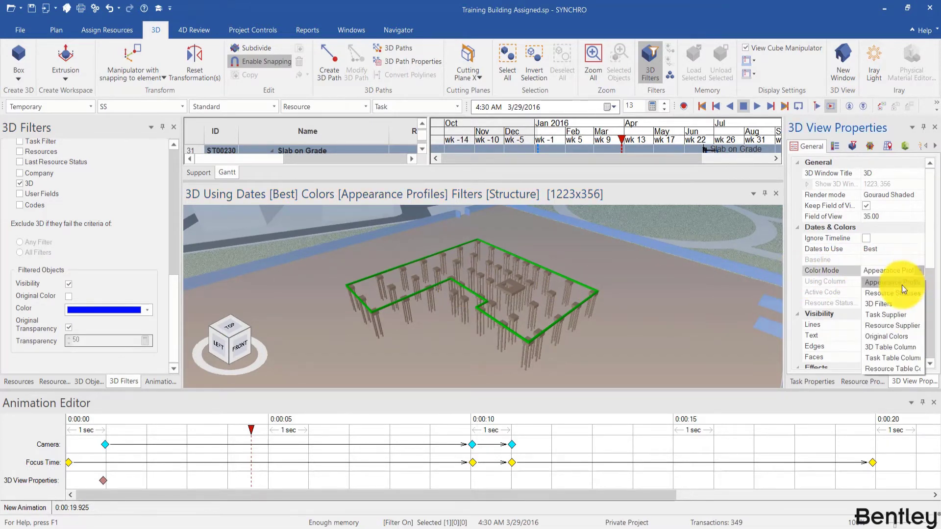
left_click(890, 304)
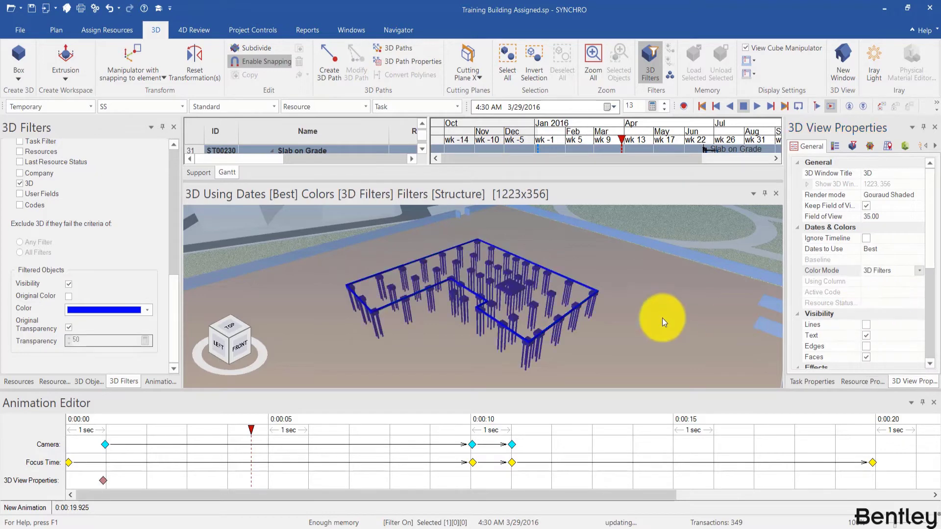
scroll(931, 281, "down", 3)
scroll(931, 280, "down", 3)
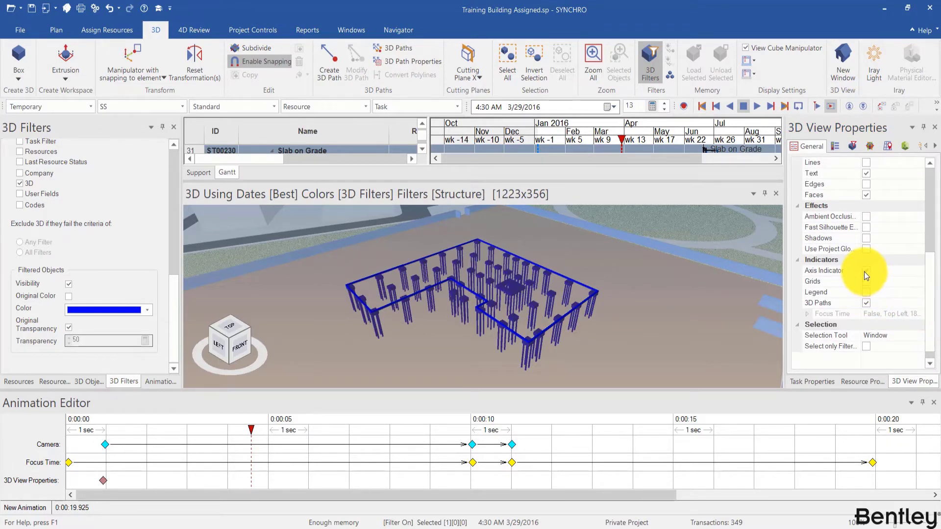
left_click(865, 272)
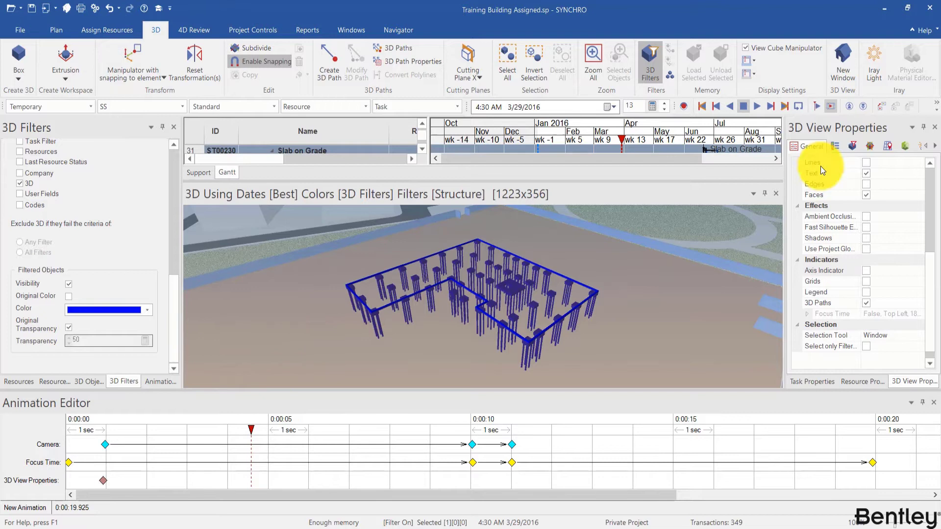
Show a legend titled 'Legend' at the Top-Left of the 3D view.
left_click(834, 146)
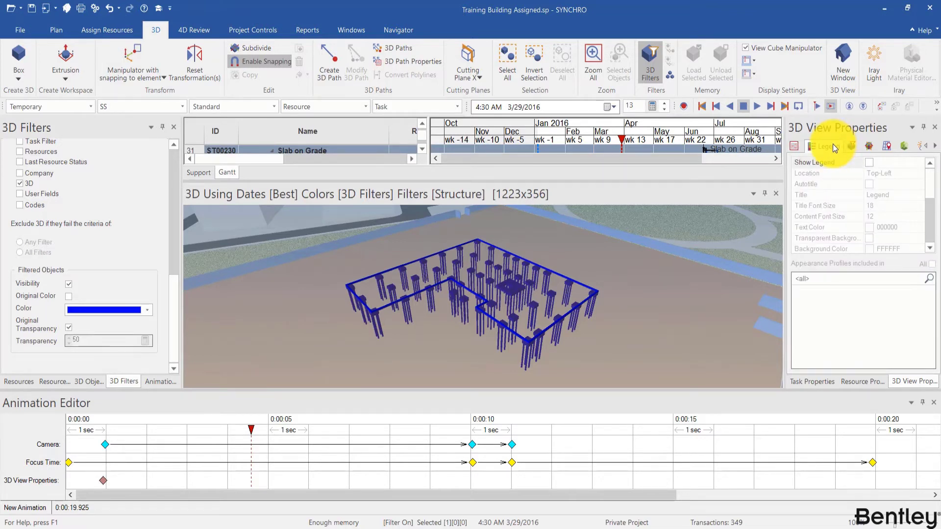
left_click(871, 163)
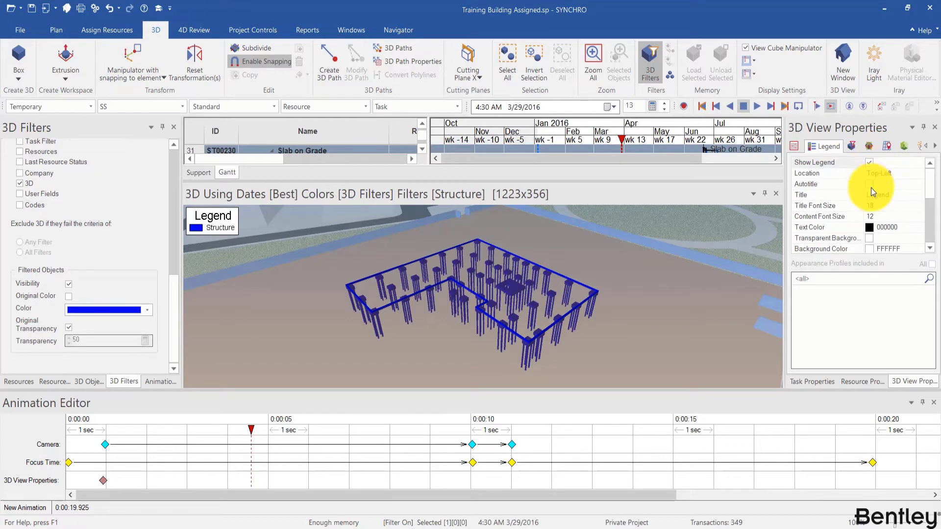
left_click(869, 184)
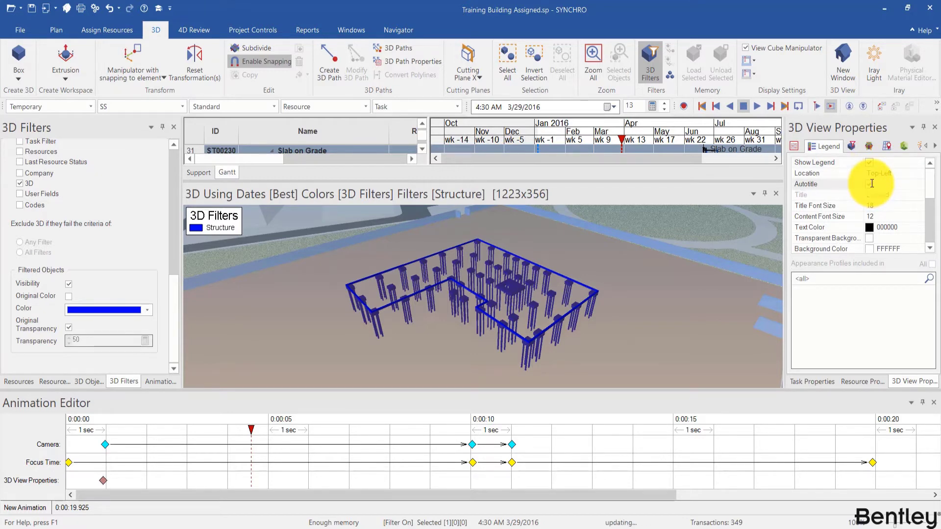
left_click(870, 184)
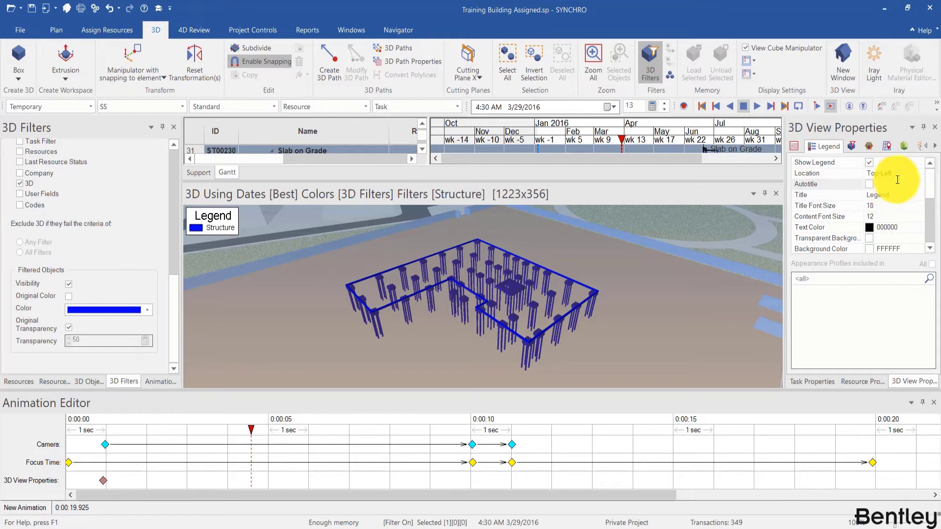
left_click(918, 173)
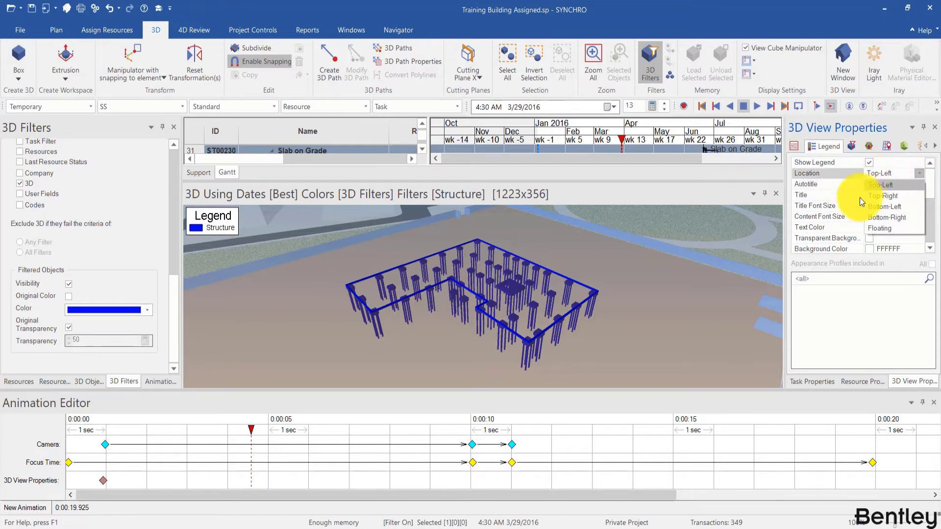
left_click(903, 185)
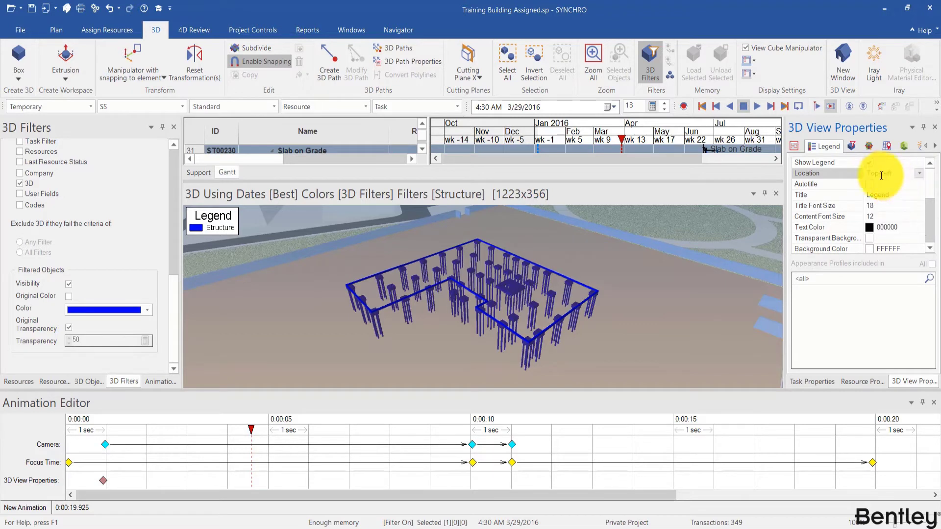
left_click(849, 146)
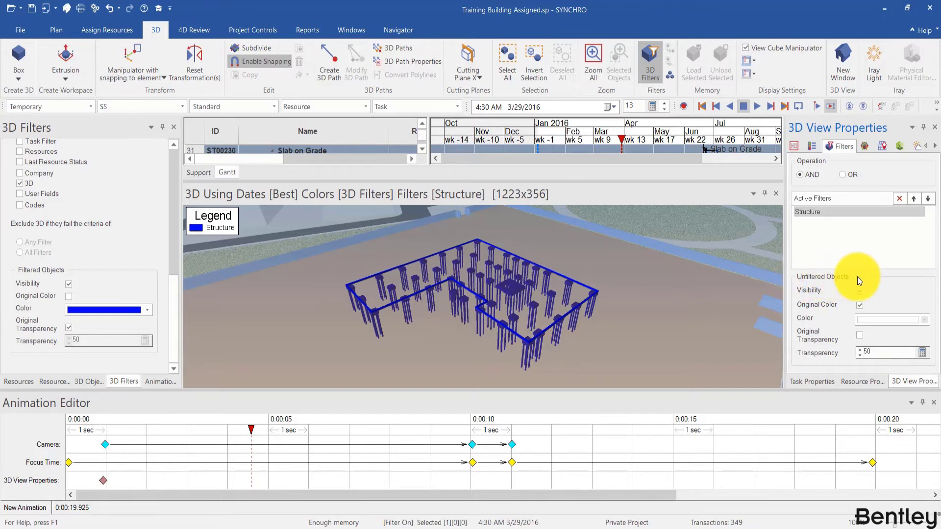
Show unfiltered objects in a cyan override colour at 50 transparency.
left_click(860, 306)
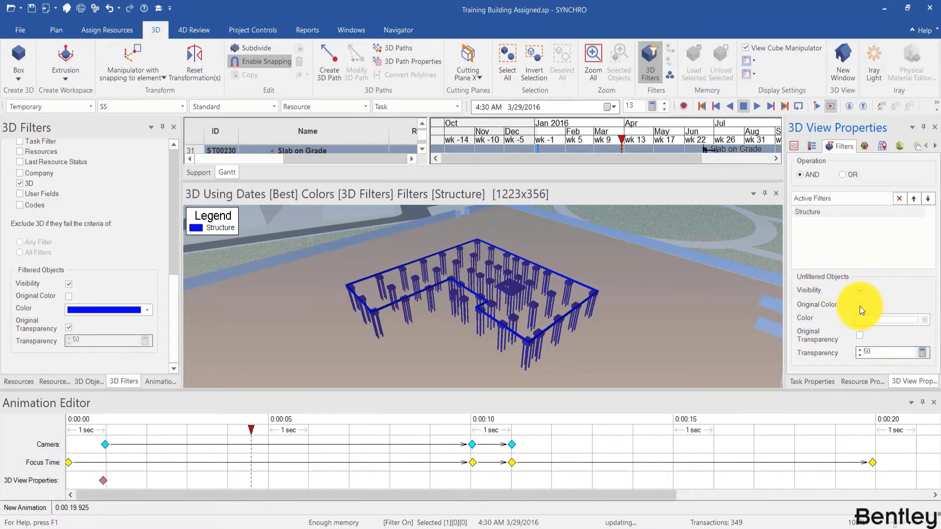
left_click_drag(875, 352, 855, 351)
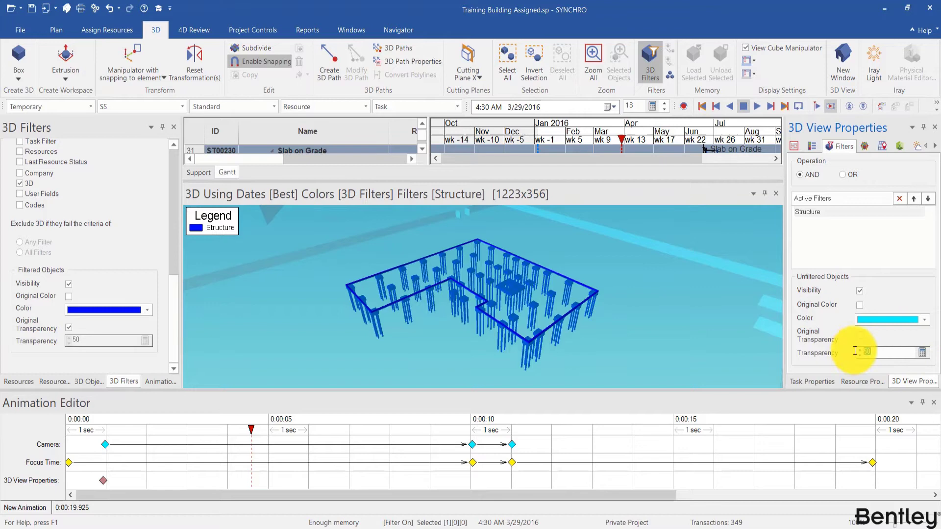
type("100")
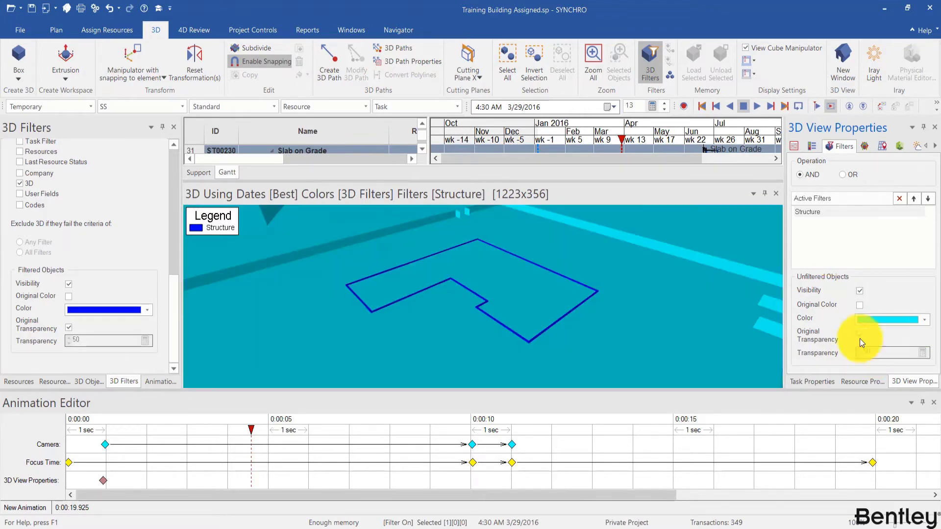
left_click(861, 336)
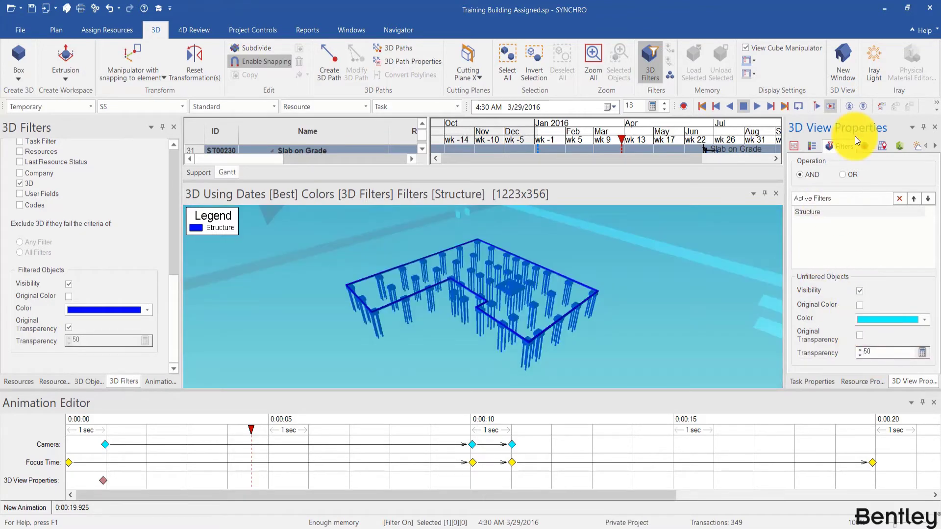
Go to the 3D Notations tab and bring up the Add 3D Notation style choices.
left_click(865, 146)
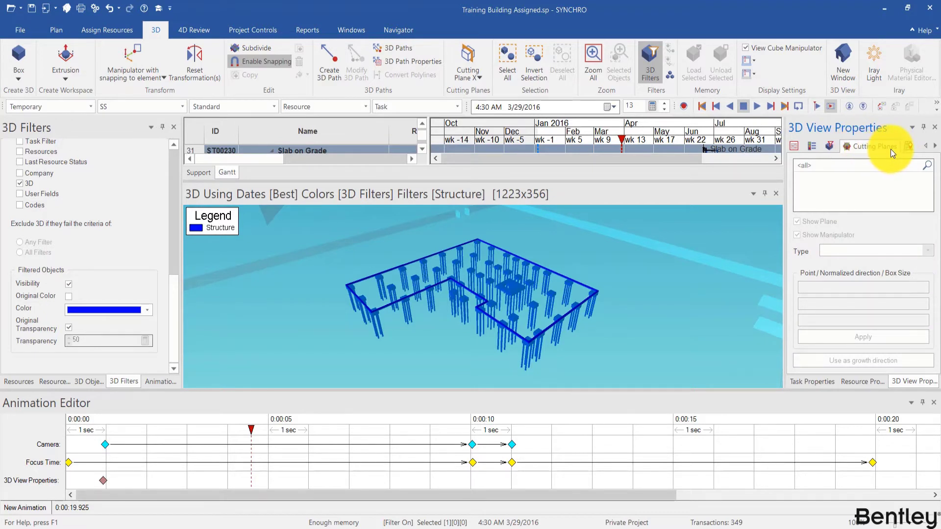
left_click(908, 148)
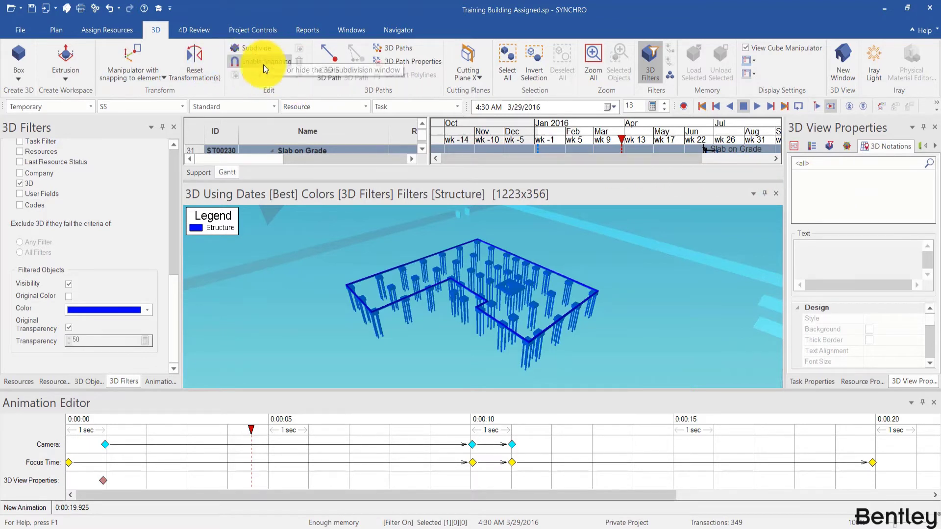
left_click(246, 60)
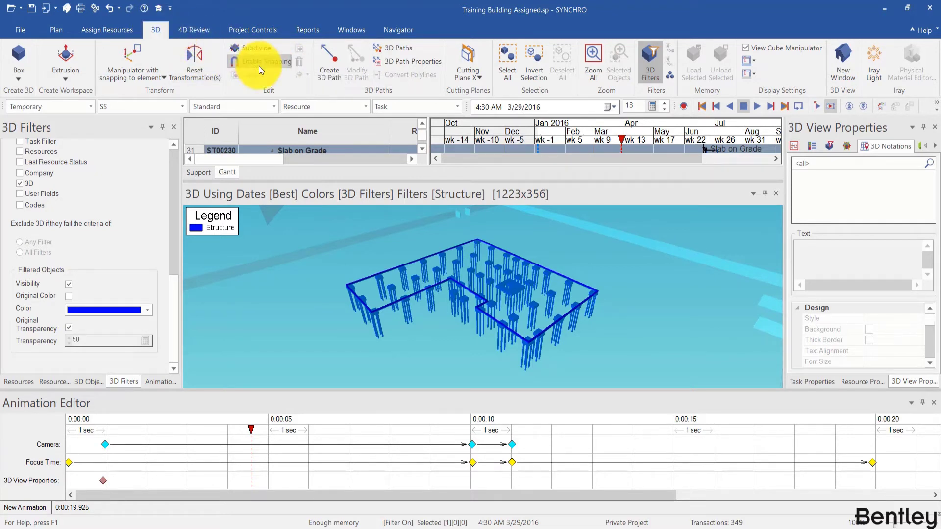
right_click(817, 181)
mouse_move(836, 185)
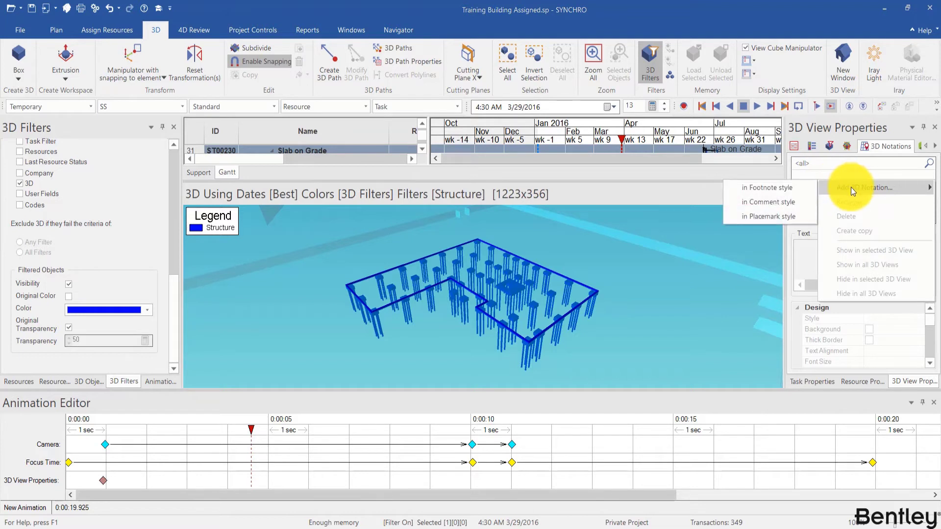
Add a footnote notation 'Length' (L = 4245.0508 mm) on the beam edge, placed lower left.
left_click(772, 200)
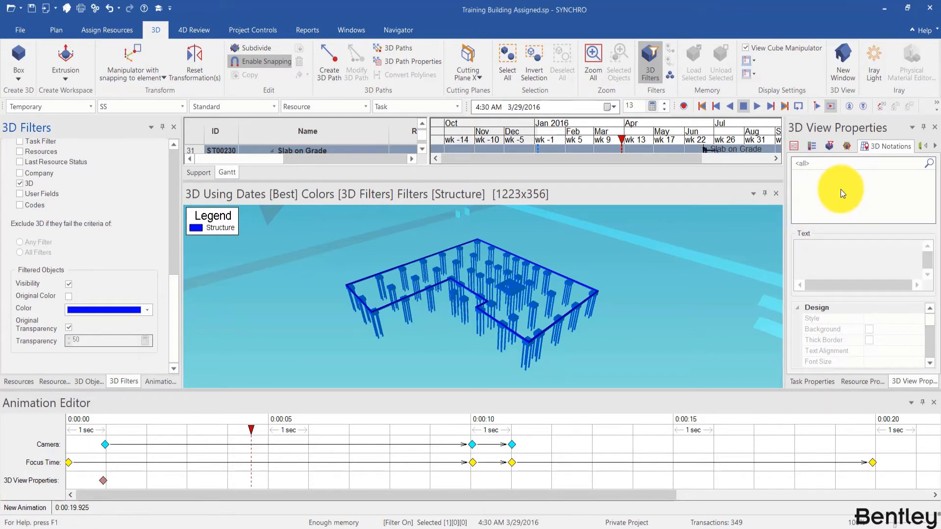
scroll(516, 290, "up", 2)
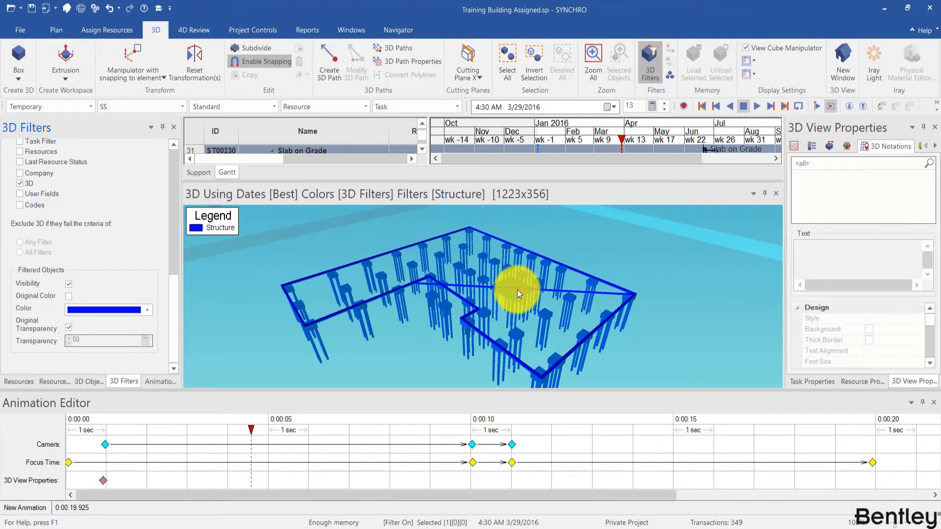
scroll(511, 293, "up", 2)
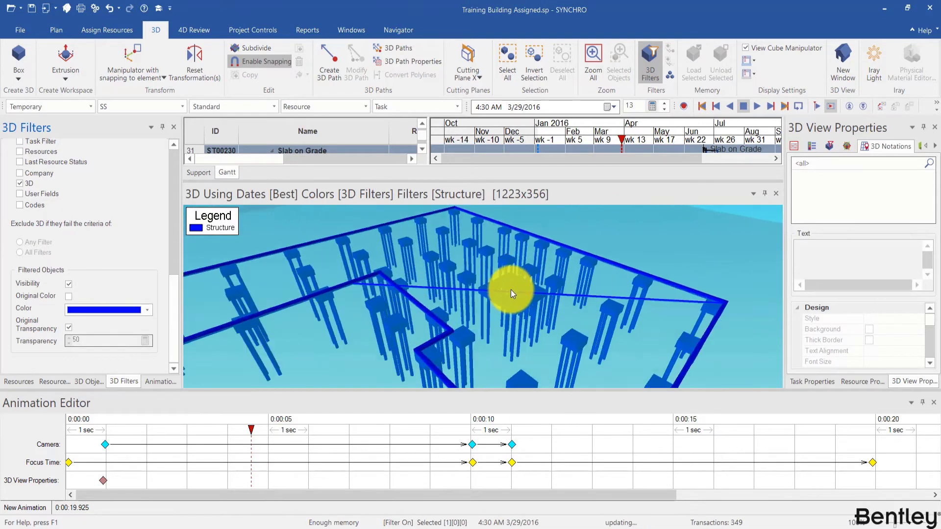
scroll(519, 300, "up", 1)
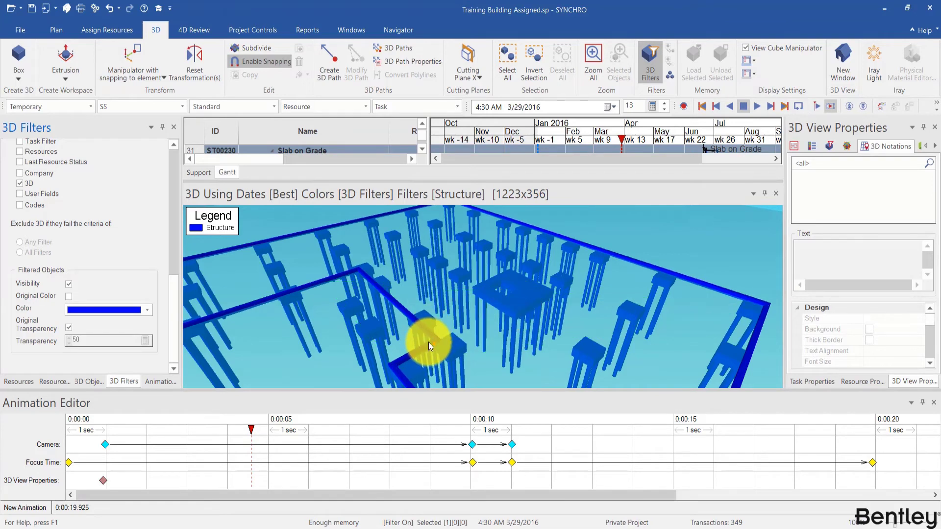
left_click(419, 350)
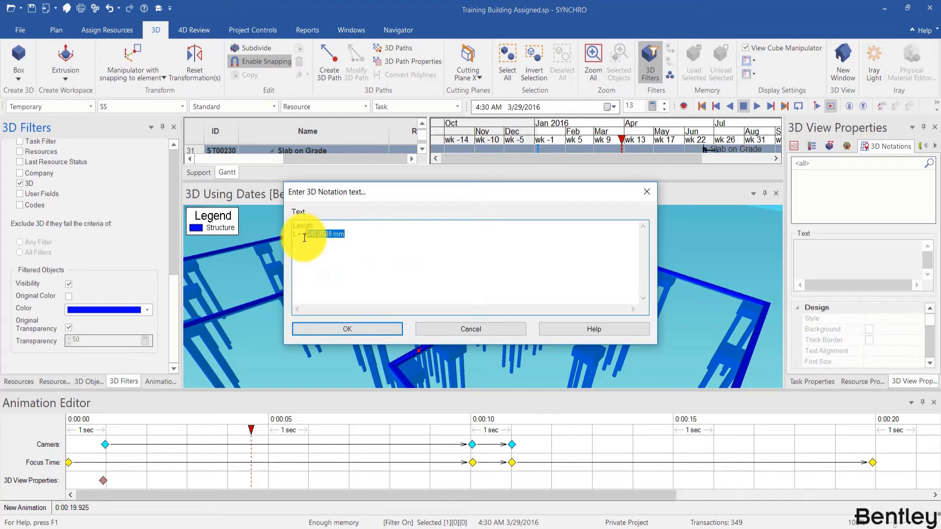
left_click(347, 241)
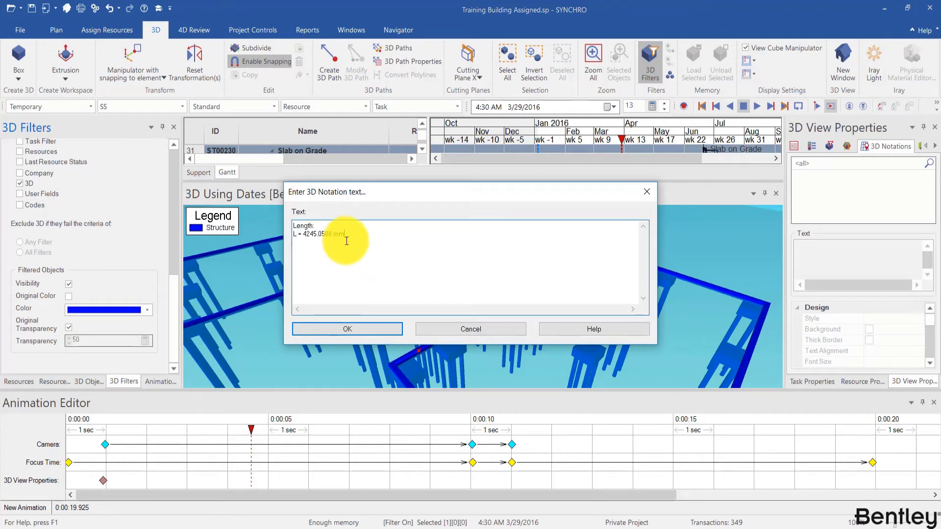
left_click(359, 330)
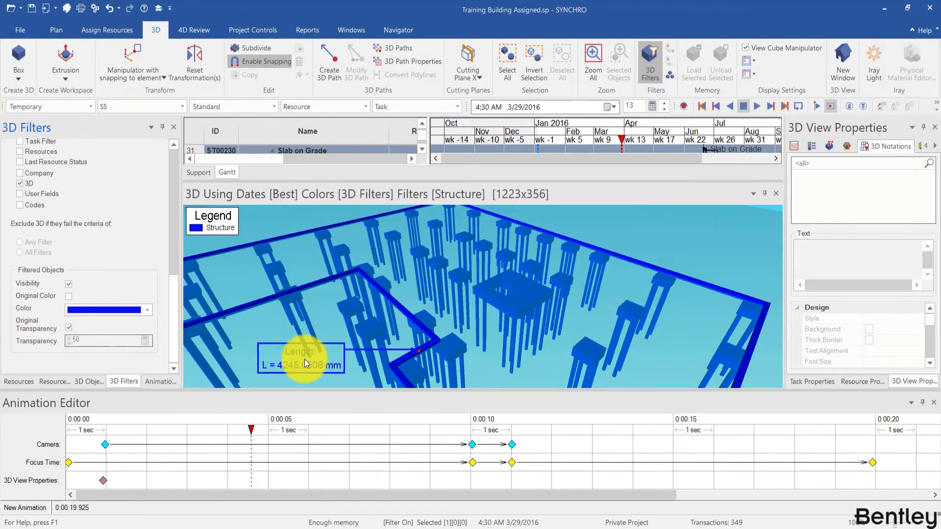
left_click(313, 363)
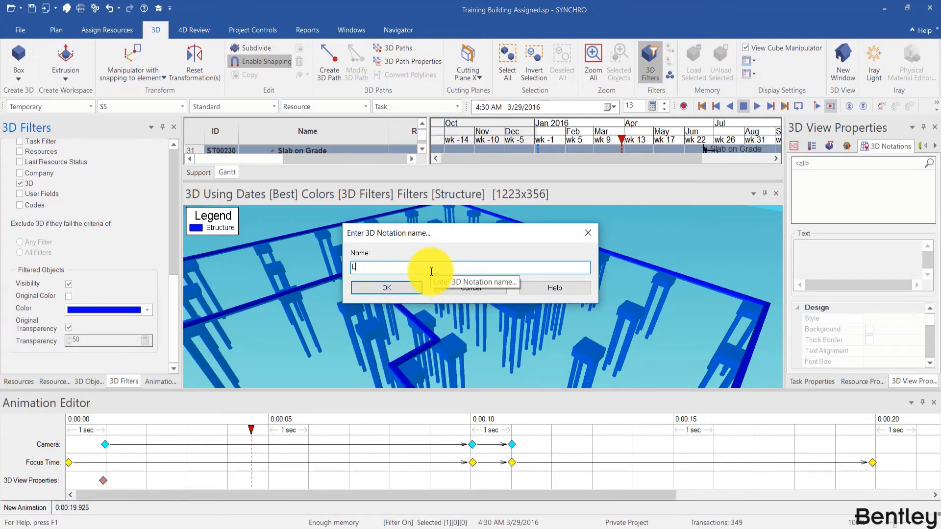
key("Return")
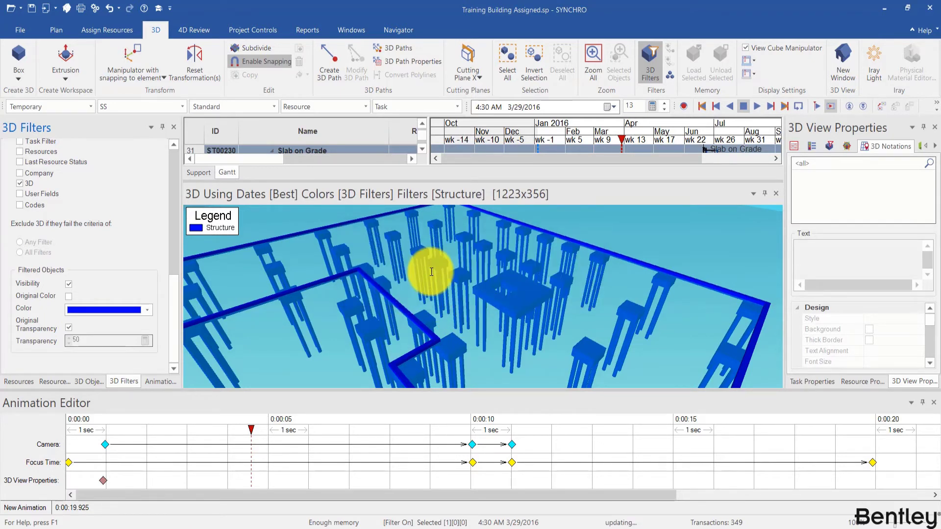
Start a comment-style 3D notation measuring the slab surface area.
right_click(822, 196)
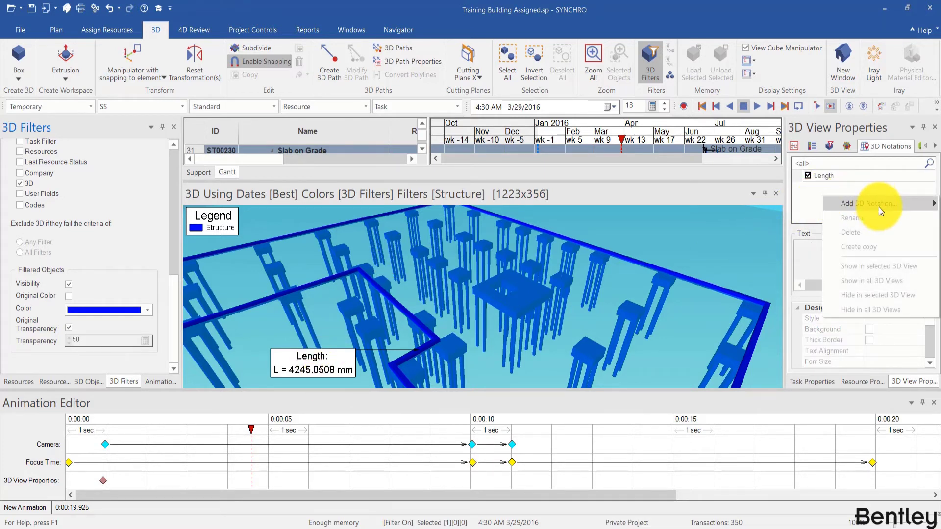
mouse_move(878, 207)
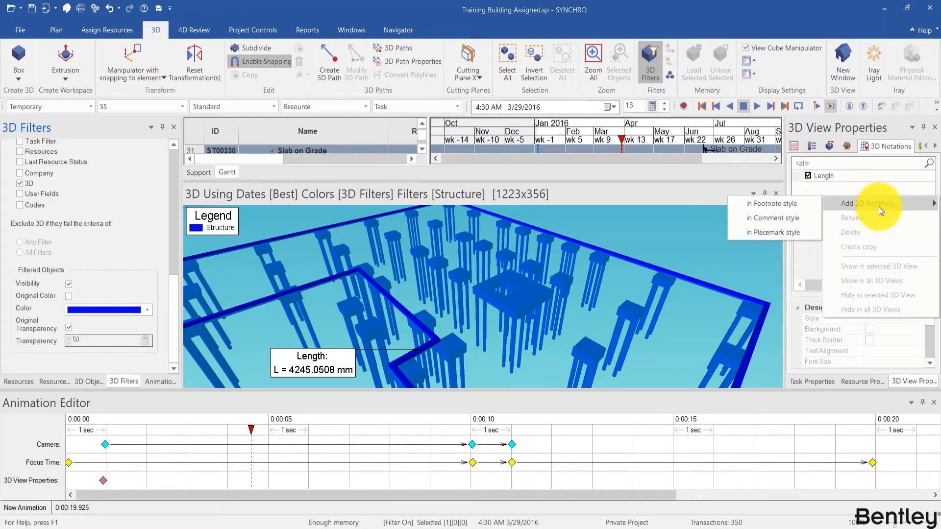
left_click(795, 219)
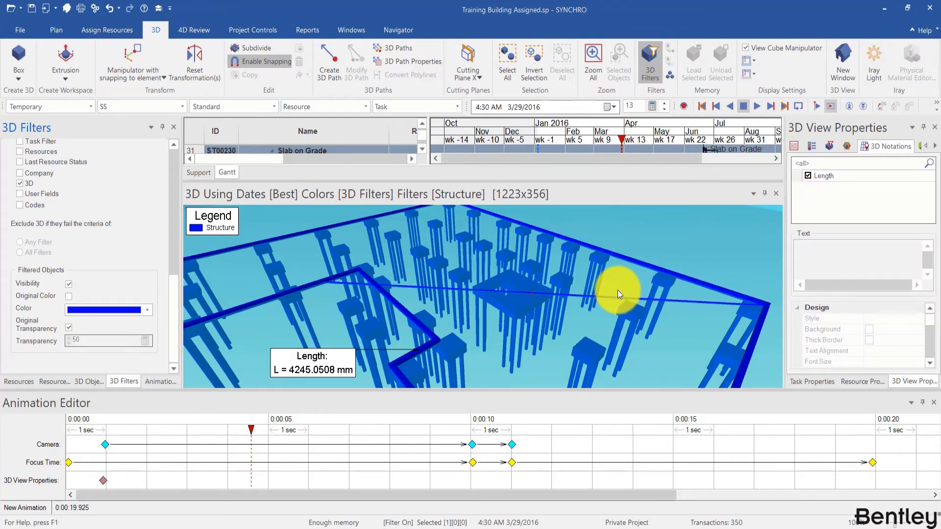
left_click(674, 361)
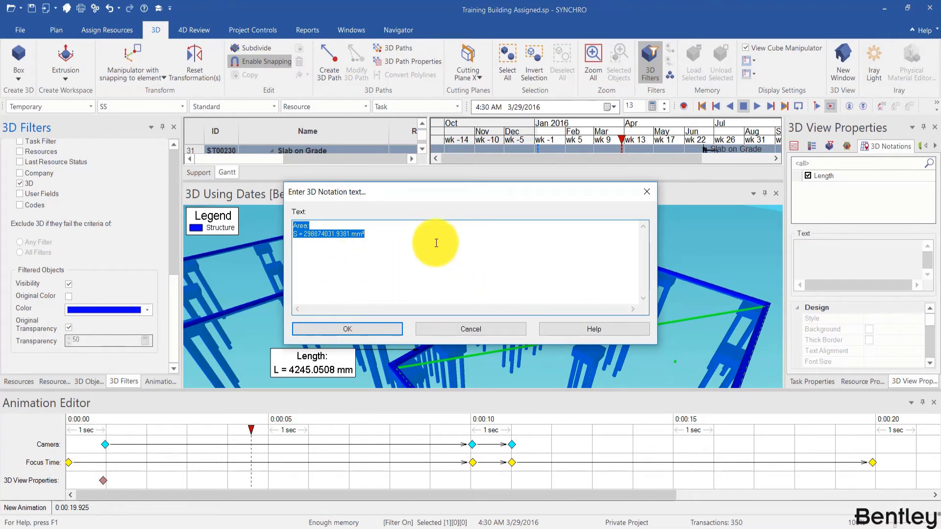
Select the full area notation text reading S = 298874031.9381 mm².
left_click(306, 226)
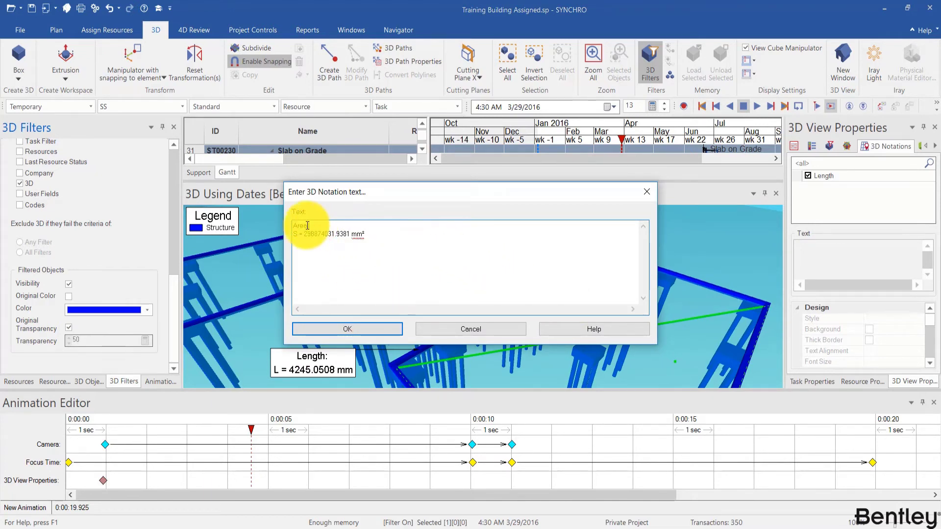
mouse_move(365, 233)
left_mouse_down()
mouse_move(311, 233)
mouse_move(372, 234)
left_mouse_up()
left_click(374, 233)
key("shift+Home")
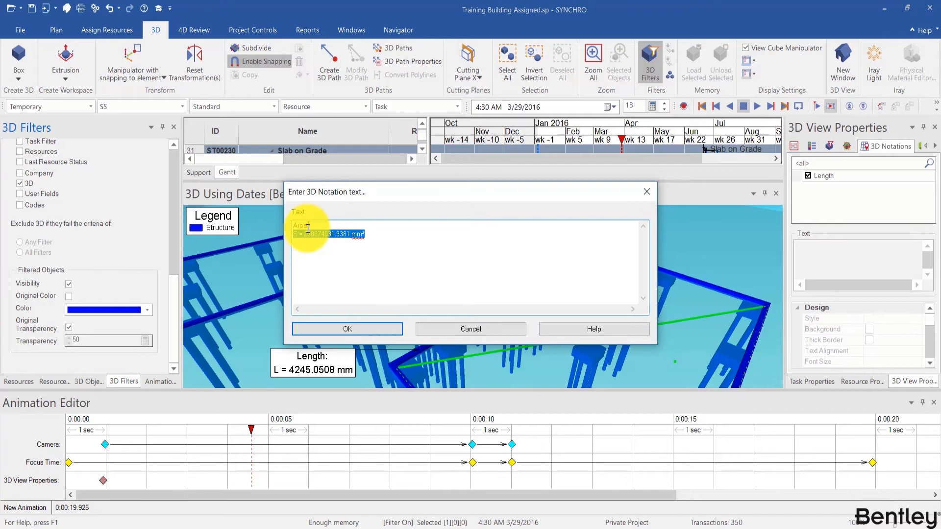
left_click(365, 234)
left_click_drag(378, 235, 290, 220)
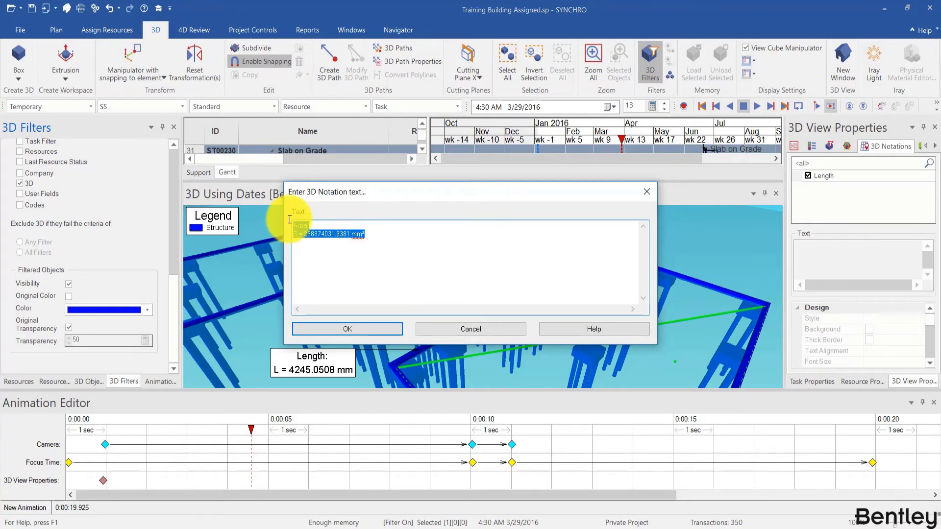
left_click(378, 234)
left_click_drag(361, 235, 296, 227)
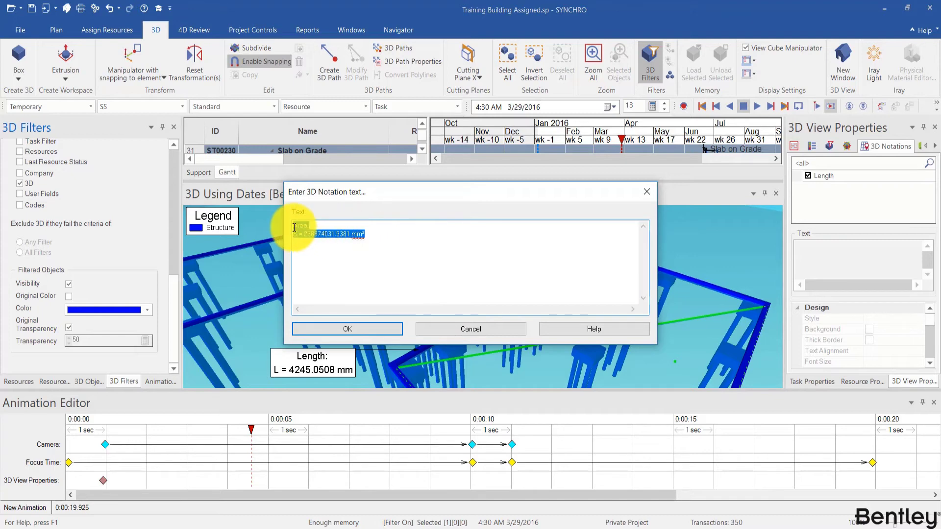
Accept the text, place the notation box and name it 'Area'.
left_click(347, 328)
left_click(533, 333)
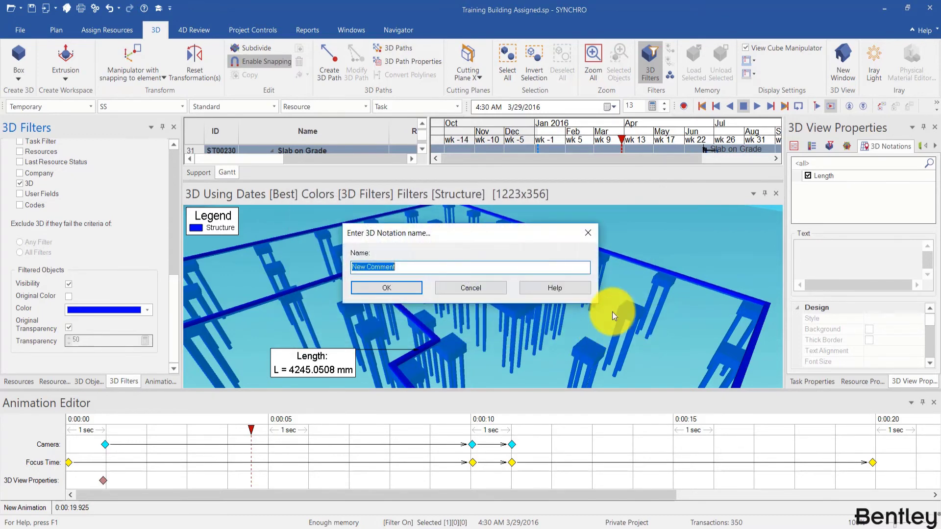
type("Area")
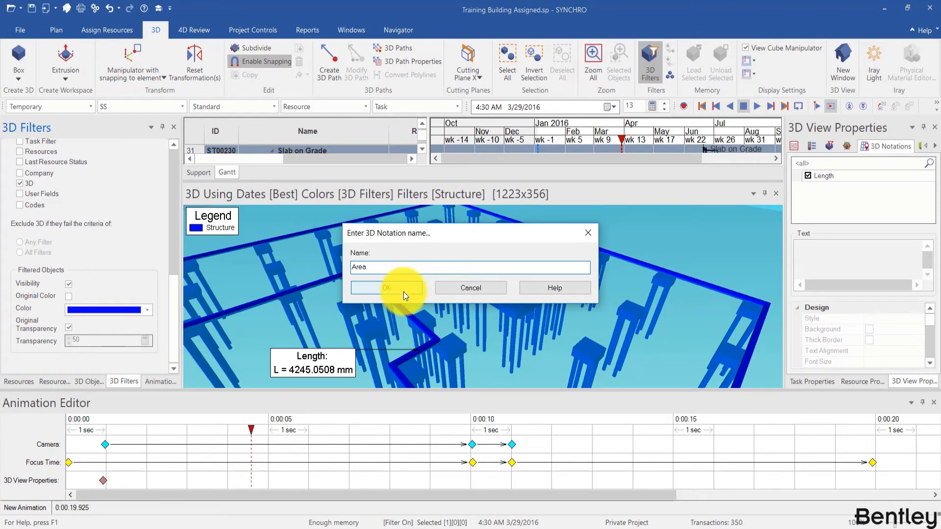
left_click(403, 291)
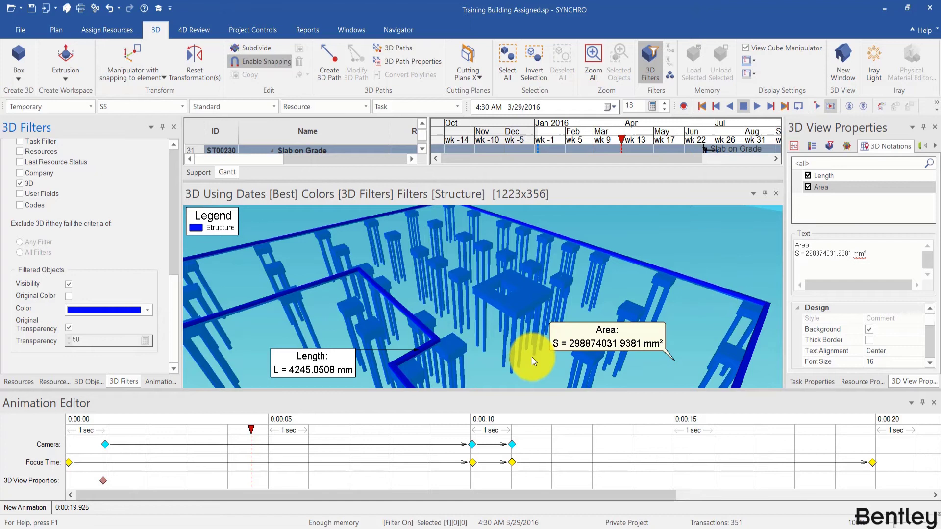
Add a 3D View Properties keyframe at about 0:00:05 and preview the animation from the start.
double_click(289, 480)
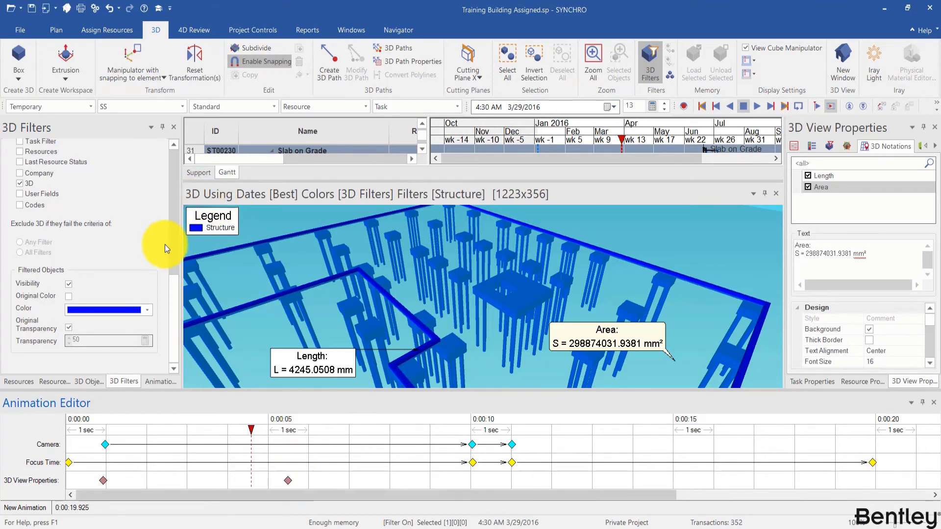
mouse_move(288, 484)
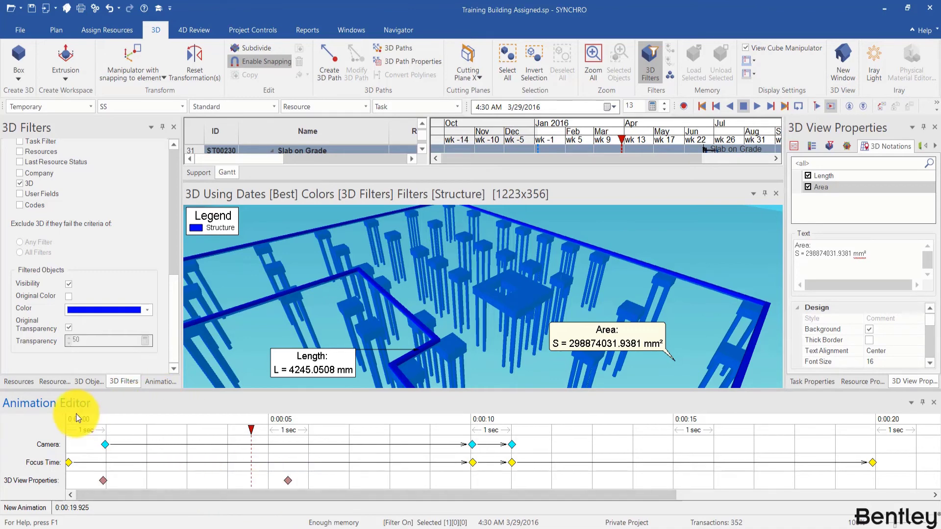
left_click_drag(71, 419, 306, 439)
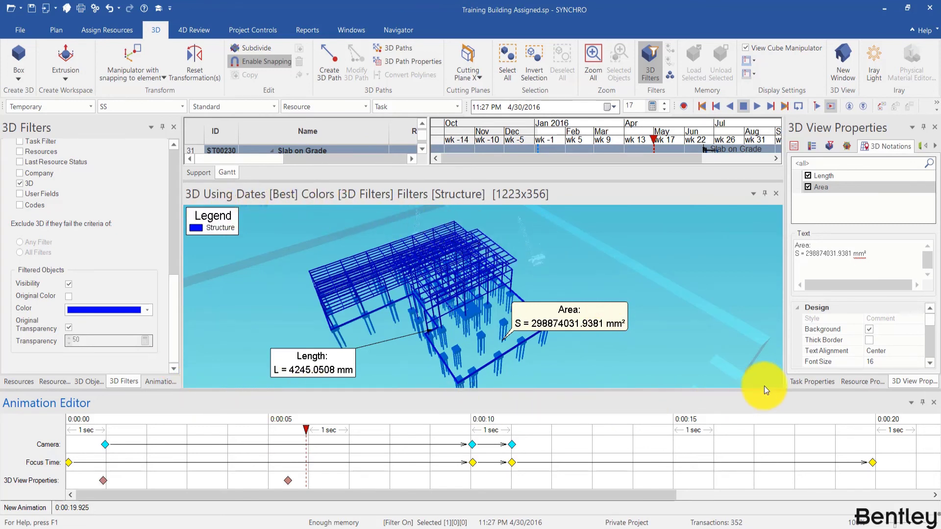
Add a 3D View Properties keyframe near 0:00:11 and return the playhead to the start.
left_click(504, 479)
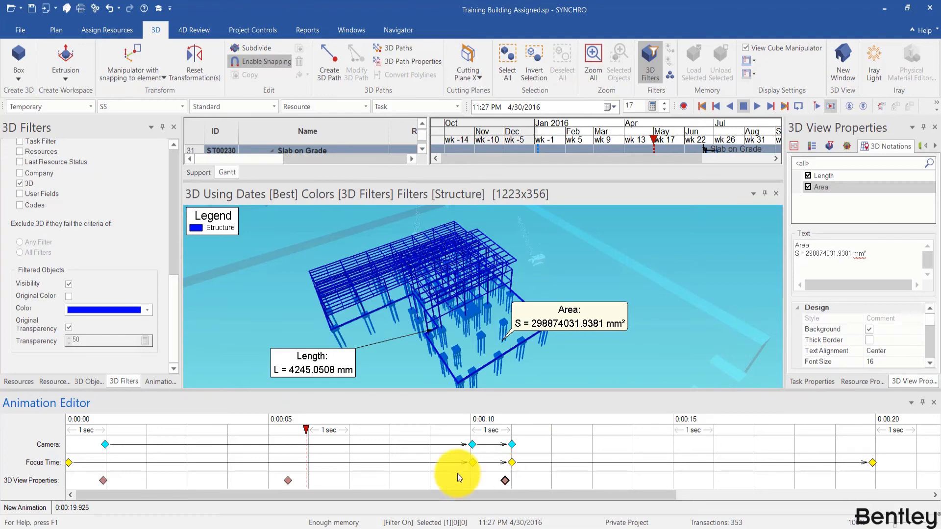
left_click_drag(306, 429, 86, 428)
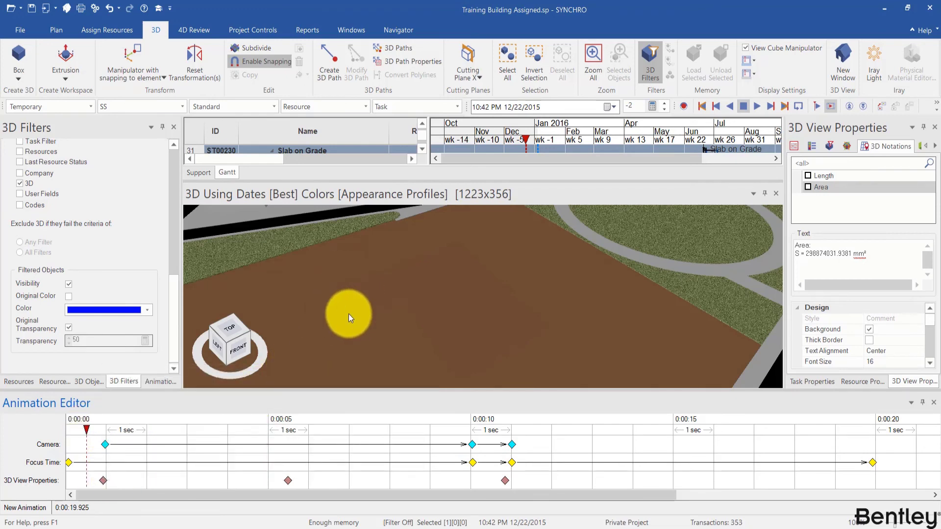
Make the 0:00:11 keyframe use the current state (unfiltered, notations hidden), then preview to five seconds.
right_click(504, 479)
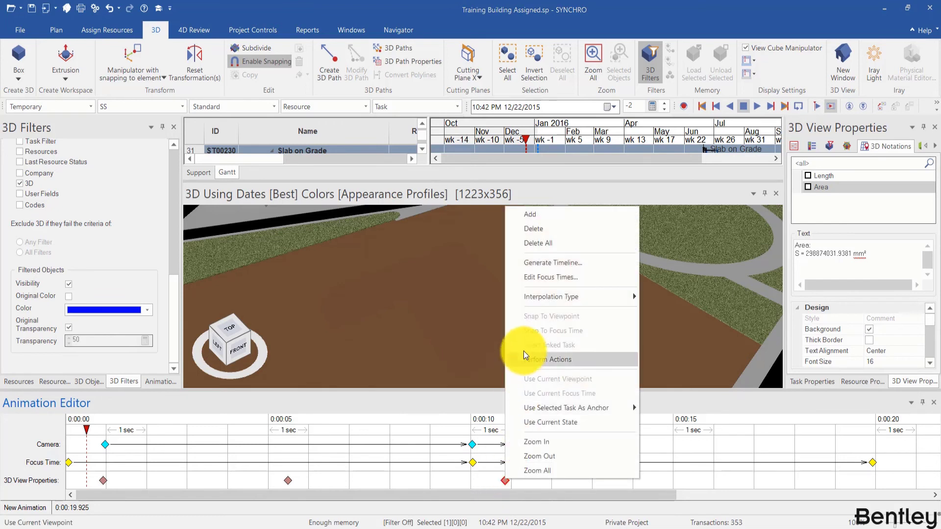
left_click(676, 409)
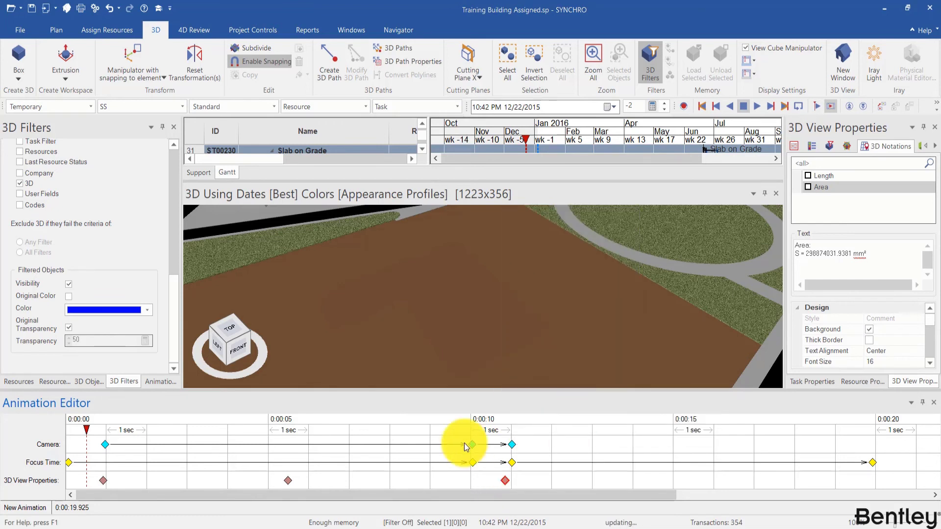
mouse_move(95, 423)
left_mouse_down()
mouse_move(433, 439)
mouse_move(454, 422)
mouse_move(563, 425)
left_mouse_up()
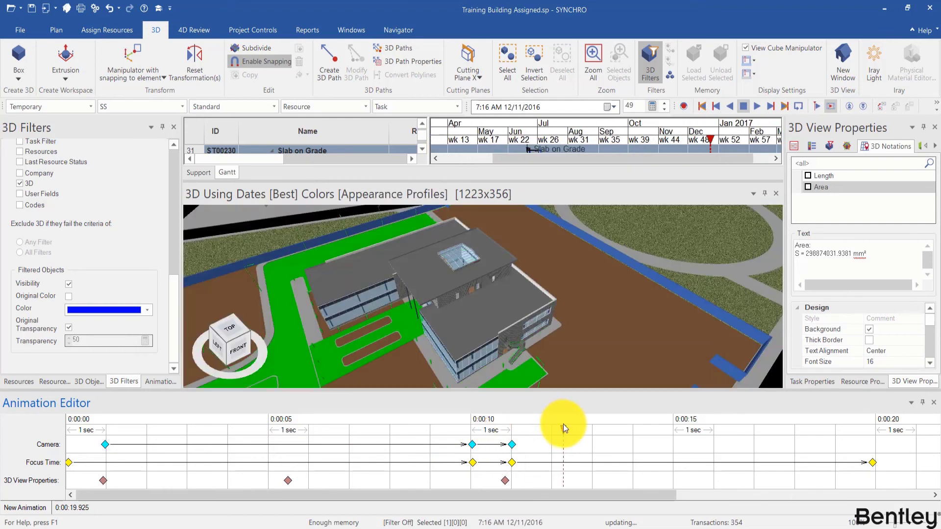
Recheck the 0:00:11 keyframe's options without changes and preview the animation at about fourteen seconds.
right_click(506, 480)
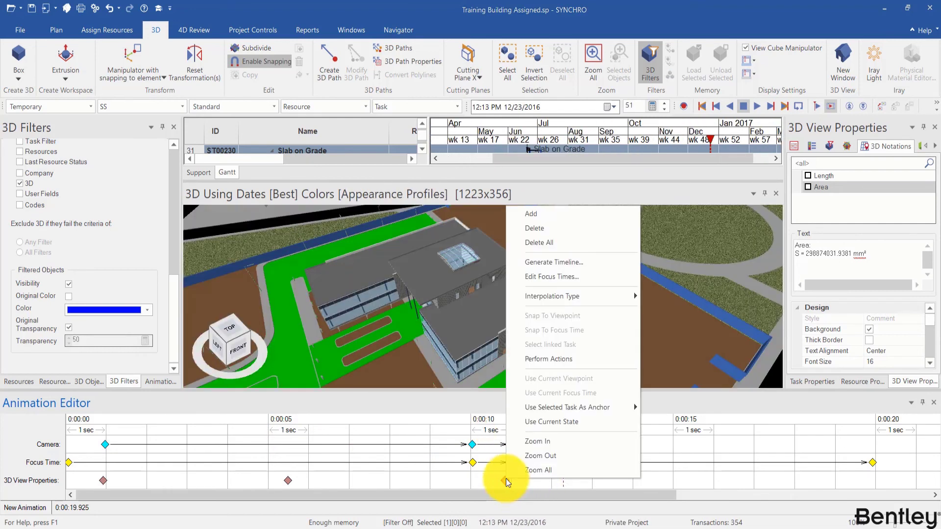
left_click(506, 481)
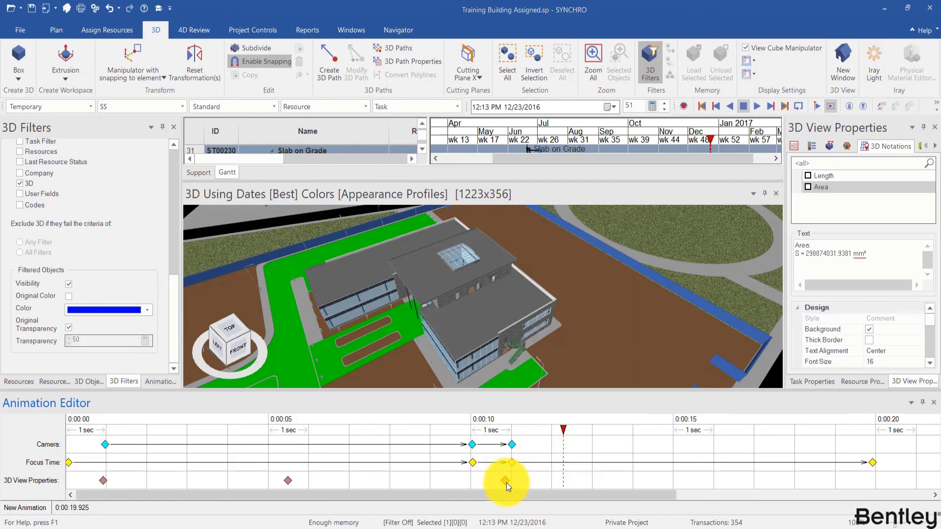
left_click_drag(563, 428, 678, 426)
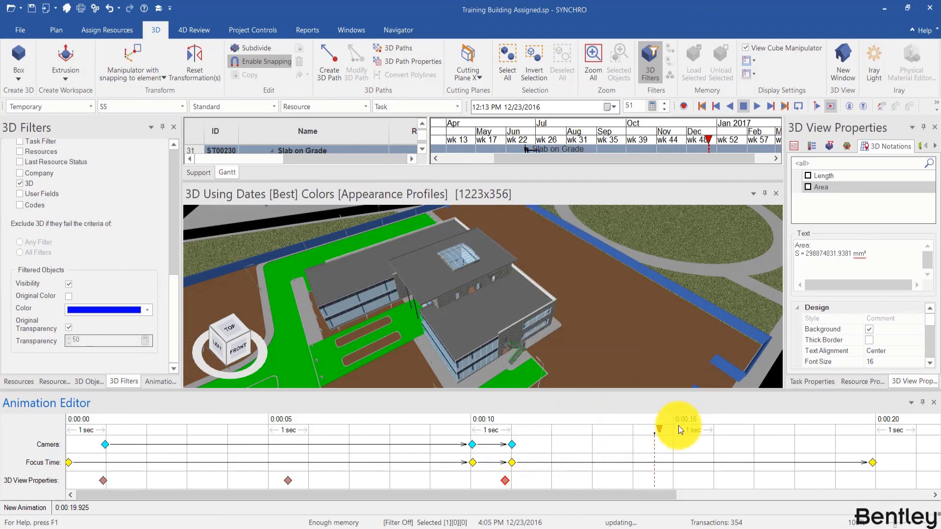